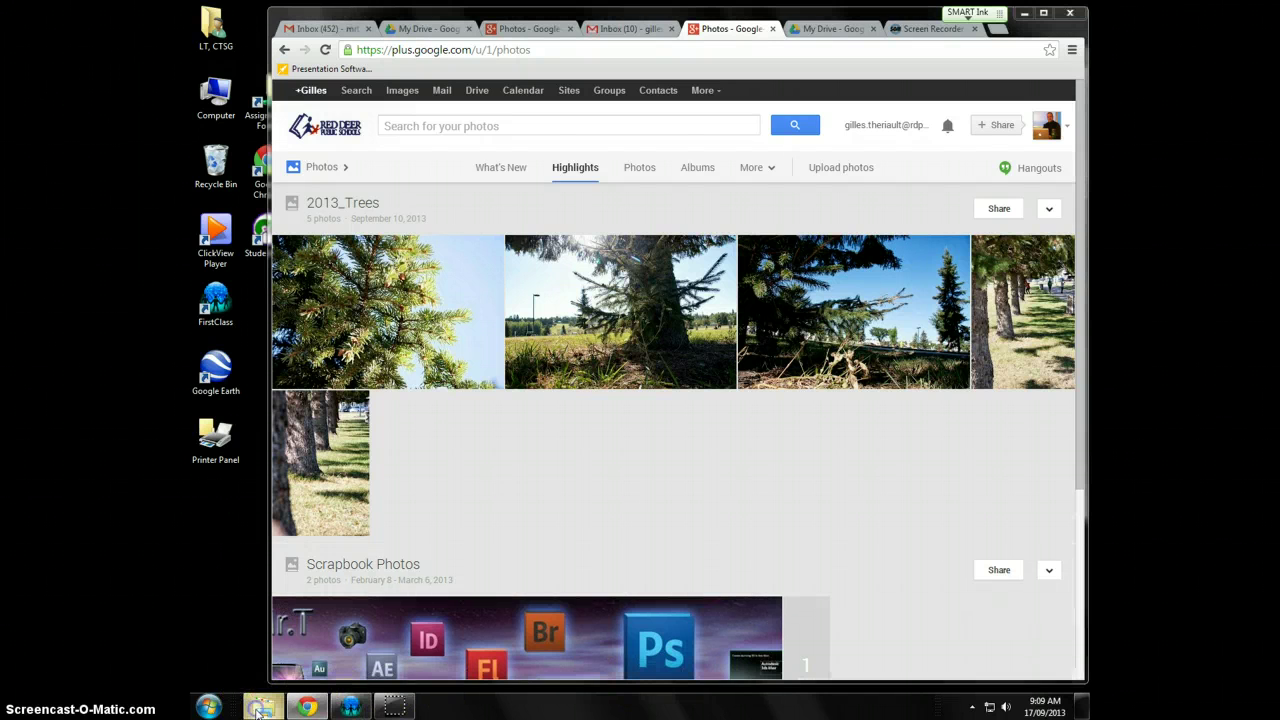
Open the 001_Images folder inside Mr.T on Data (D:) and check the details of IMG_0545.jpg
{"action": "left_click", "coordinate": [258, 708]}
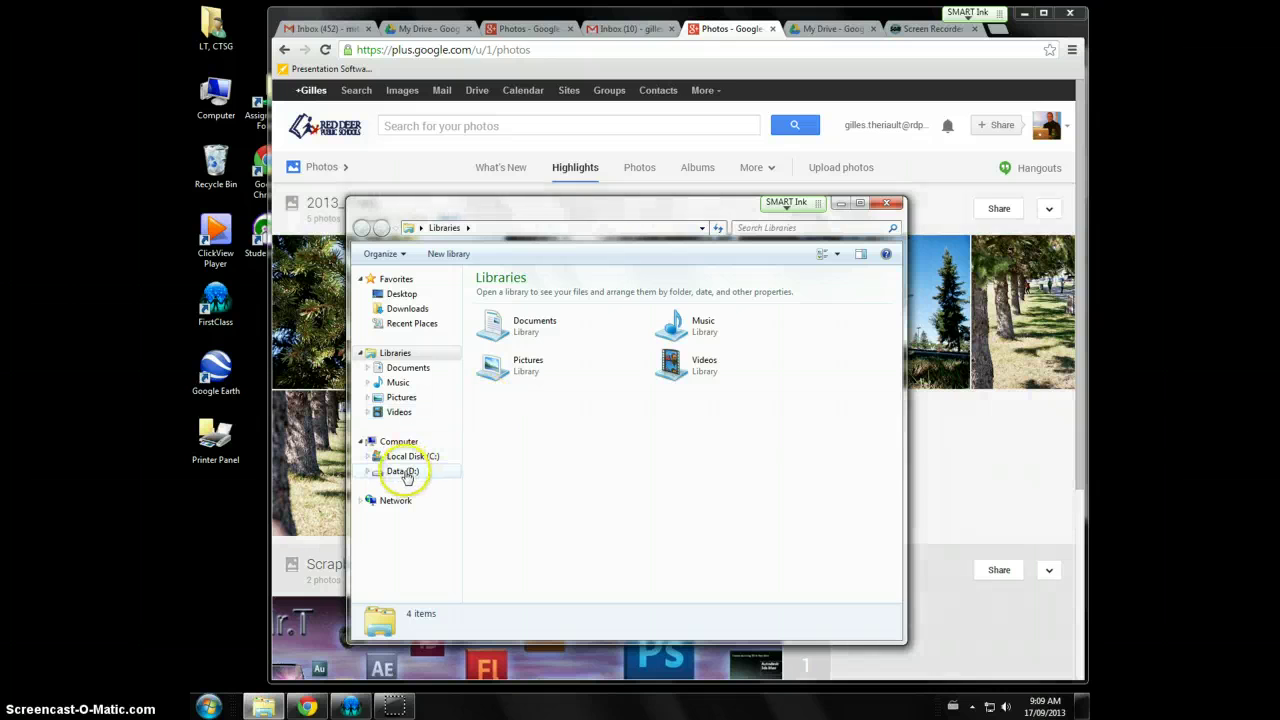
{"action": "left_click", "coordinate": [403, 471]}
{"action": "left_click", "coordinate": [503, 296]}
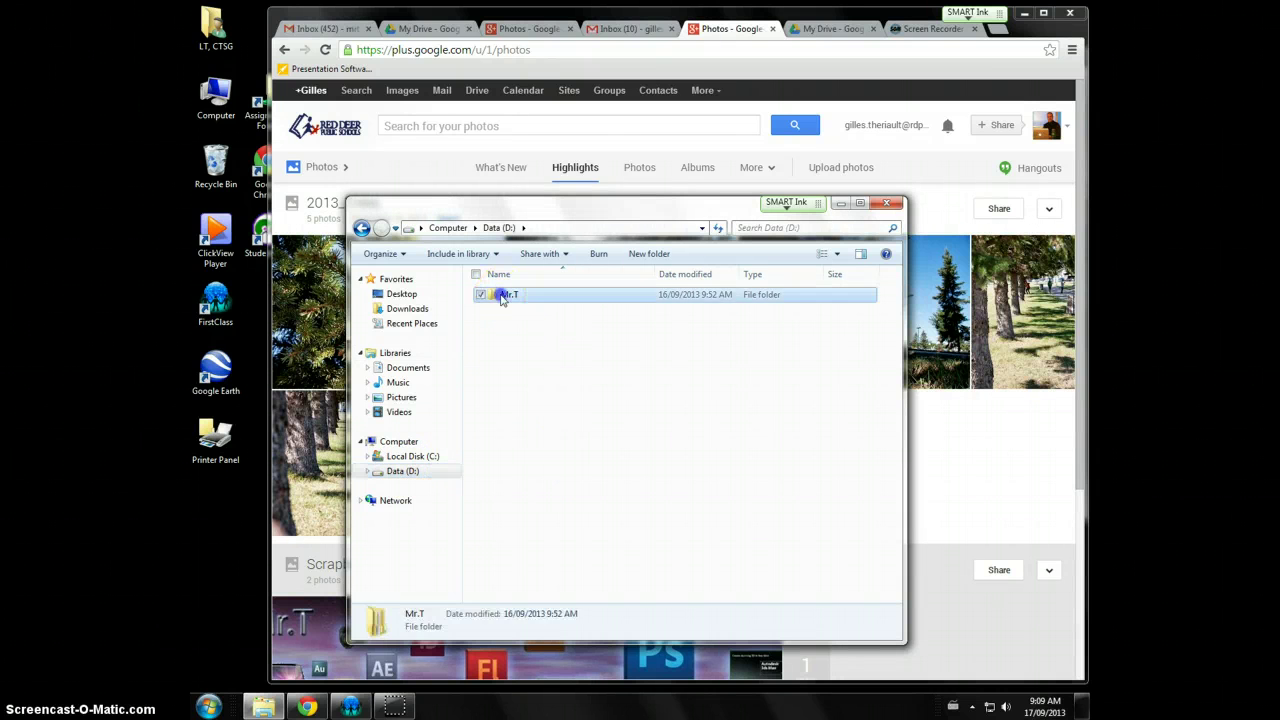
{"action": "double_click", "coordinate": [503, 296]}
{"action": "left_click", "coordinate": [523, 296]}
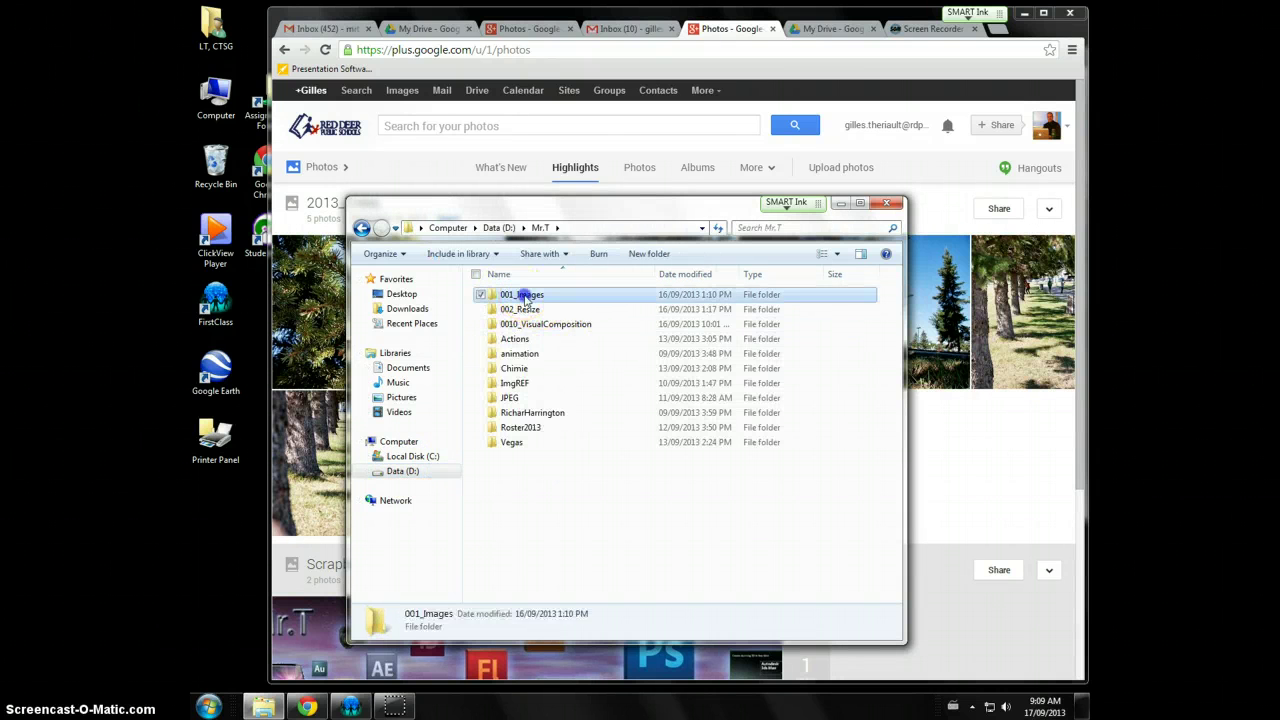
{"action": "double_click", "coordinate": [523, 296]}
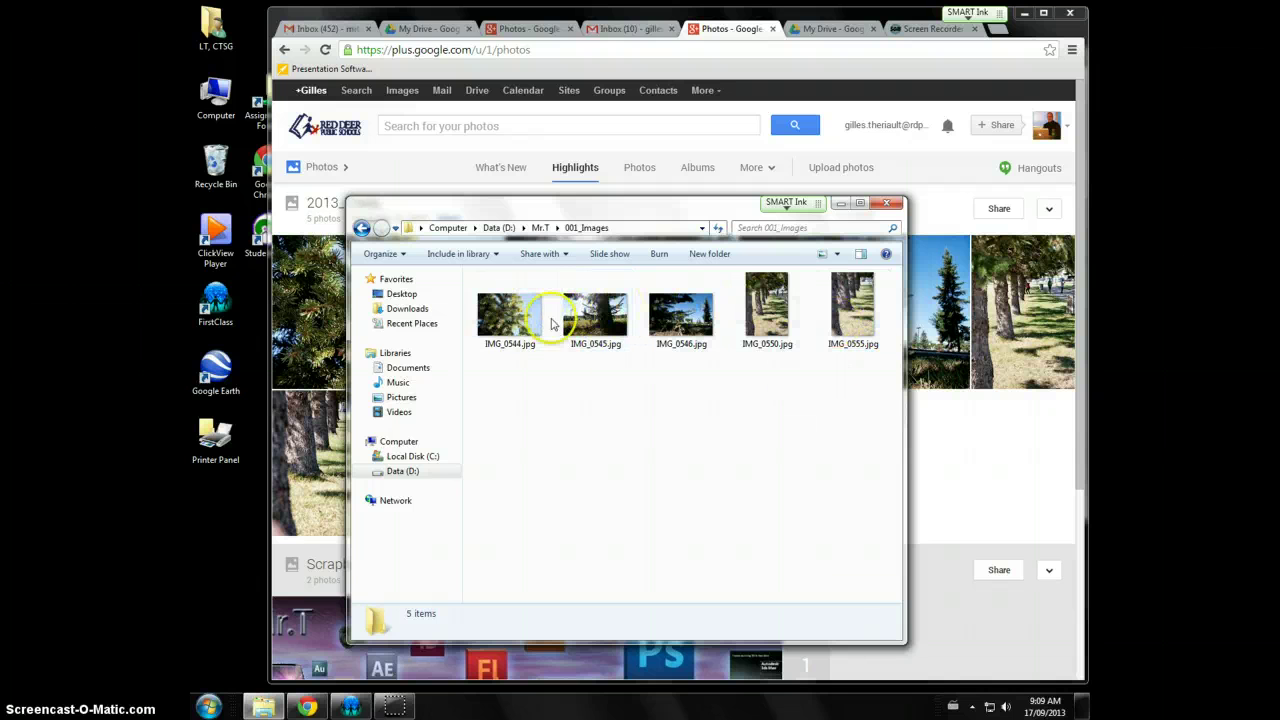
{"action": "left_click", "coordinate": [596, 325]}
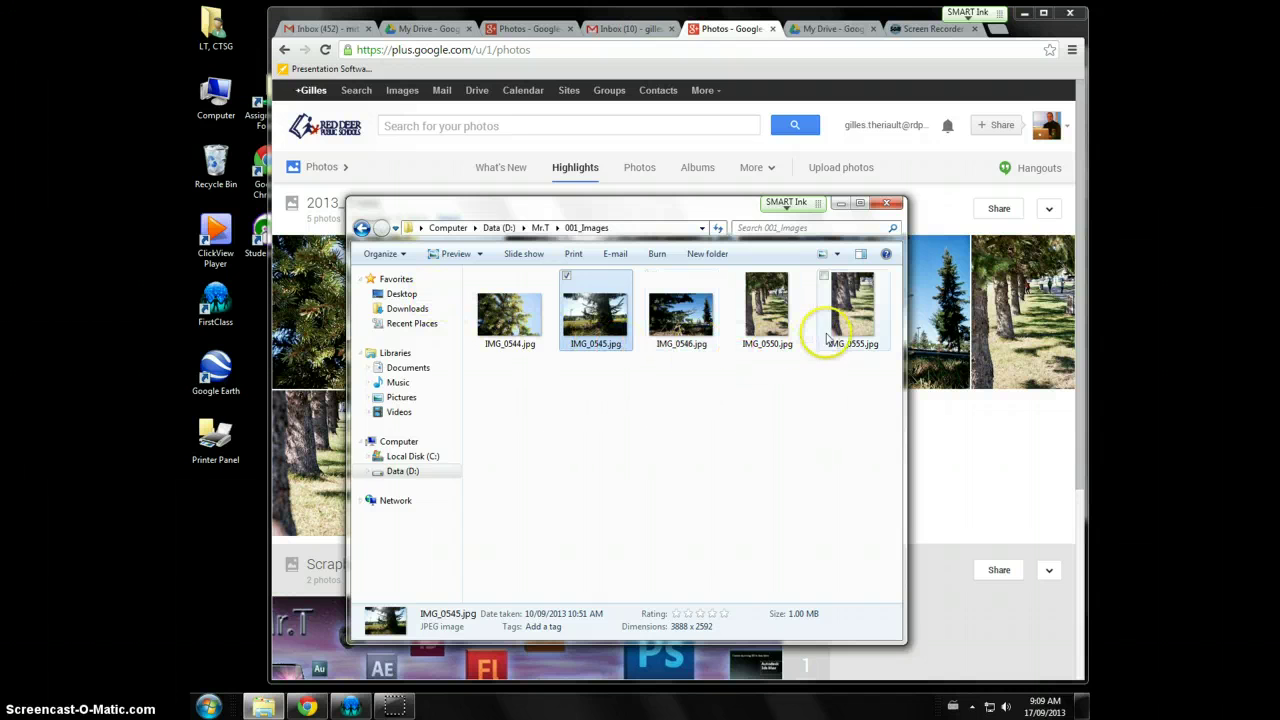
Delete all the images in the 002_Resize folder after checking the details of IMG_0545.jpg there
{"action": "left_click", "coordinate": [361, 227]}
{"action": "double_click", "coordinate": [520, 309]}
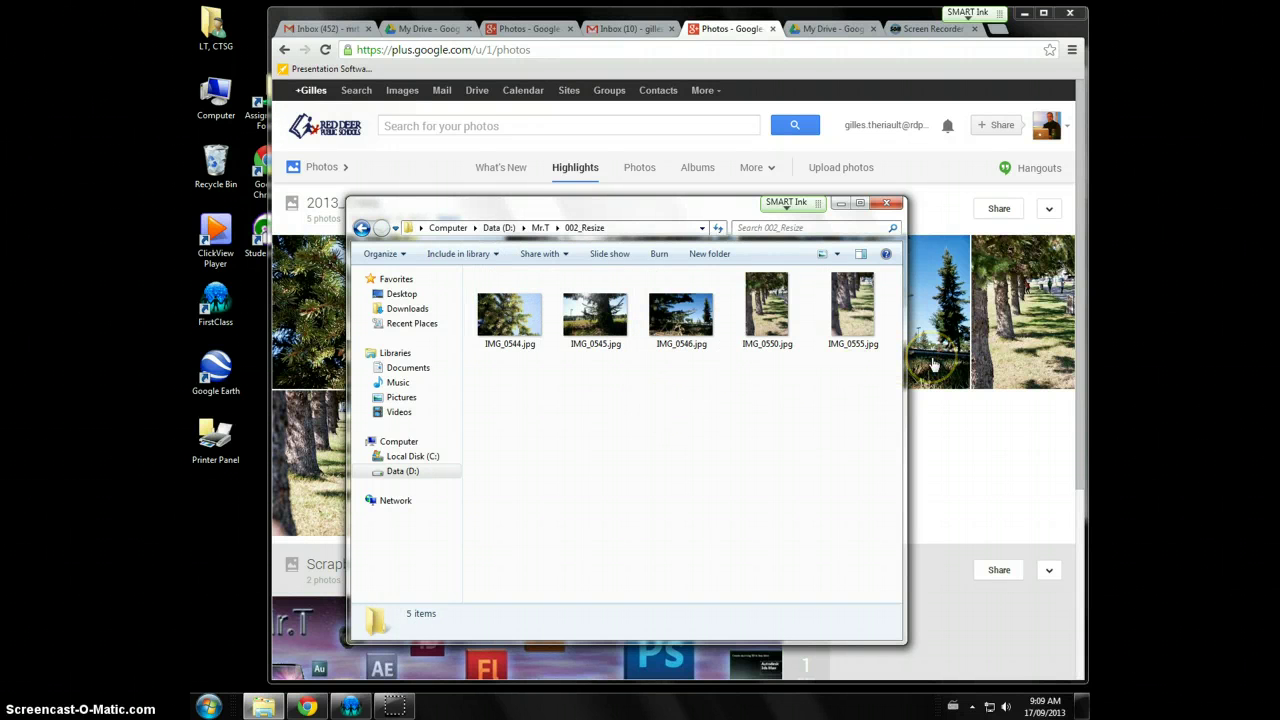
{"action": "left_click", "coordinate": [628, 340]}
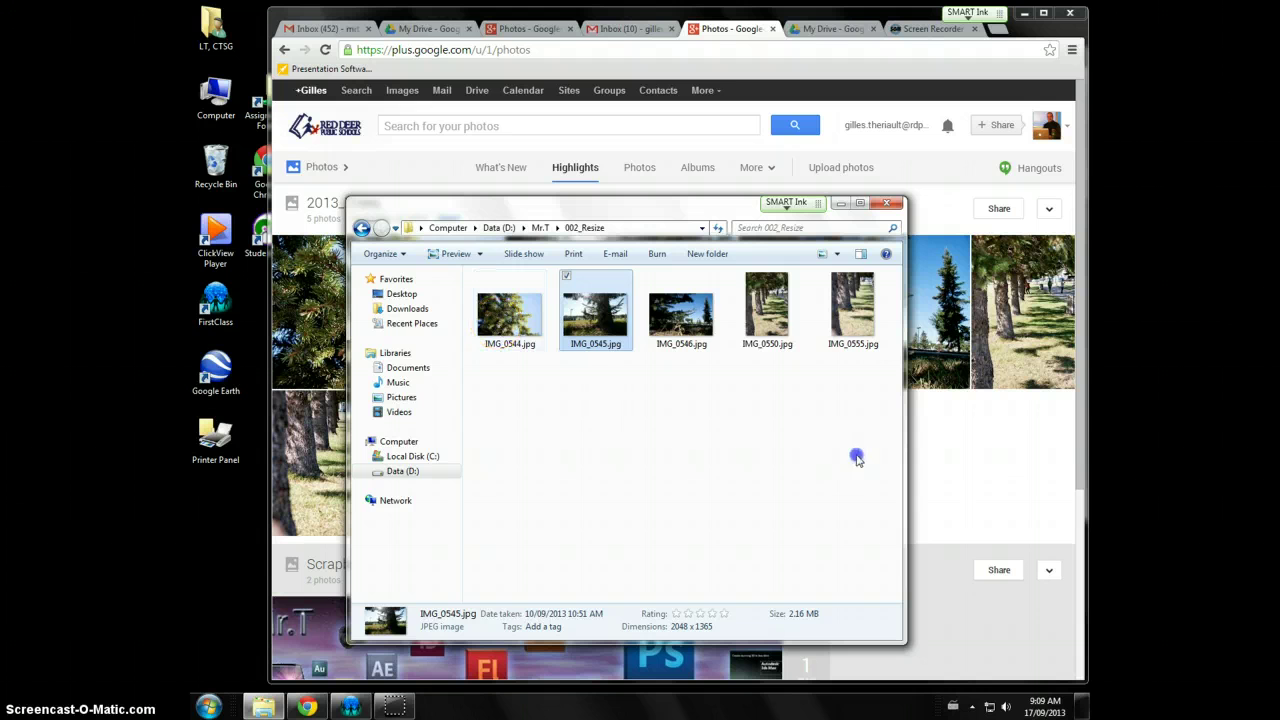
{"action": "left_click_drag", "start_coordinate": [857, 451], "coordinate": [481, 285]}
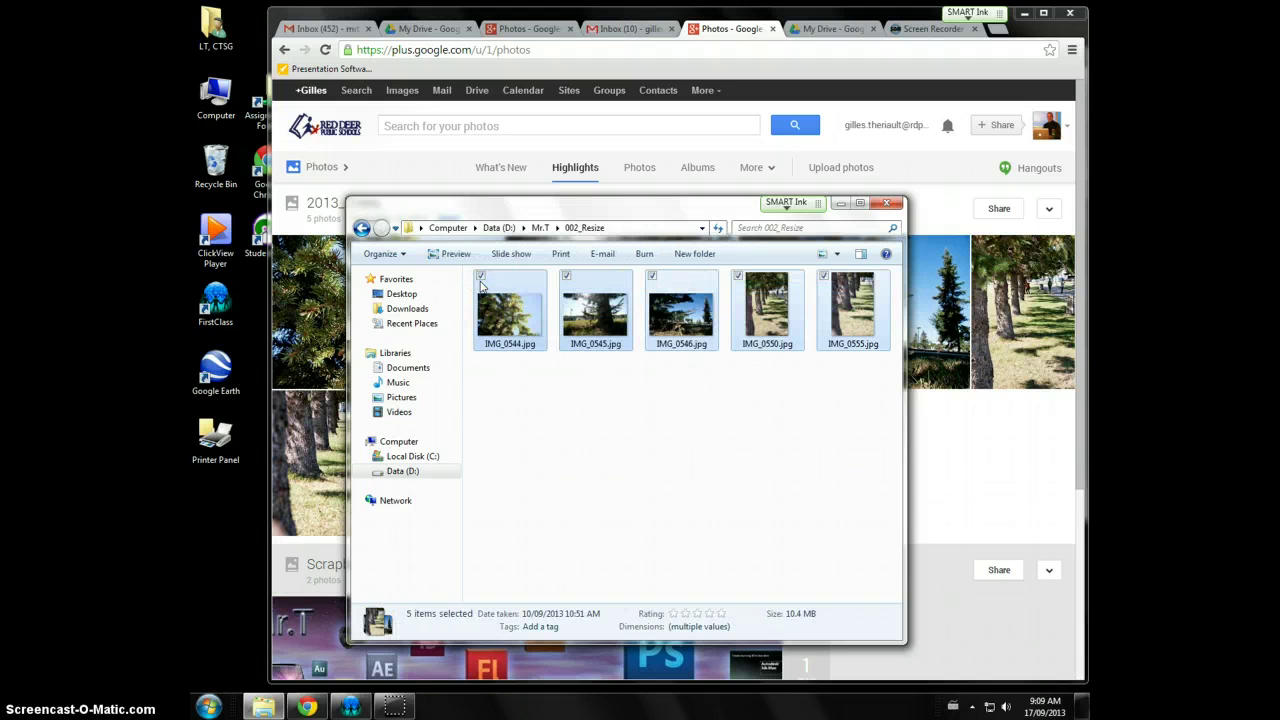
{"action": "key", "text": "Delete"}
{"action": "key", "text": "Return"}
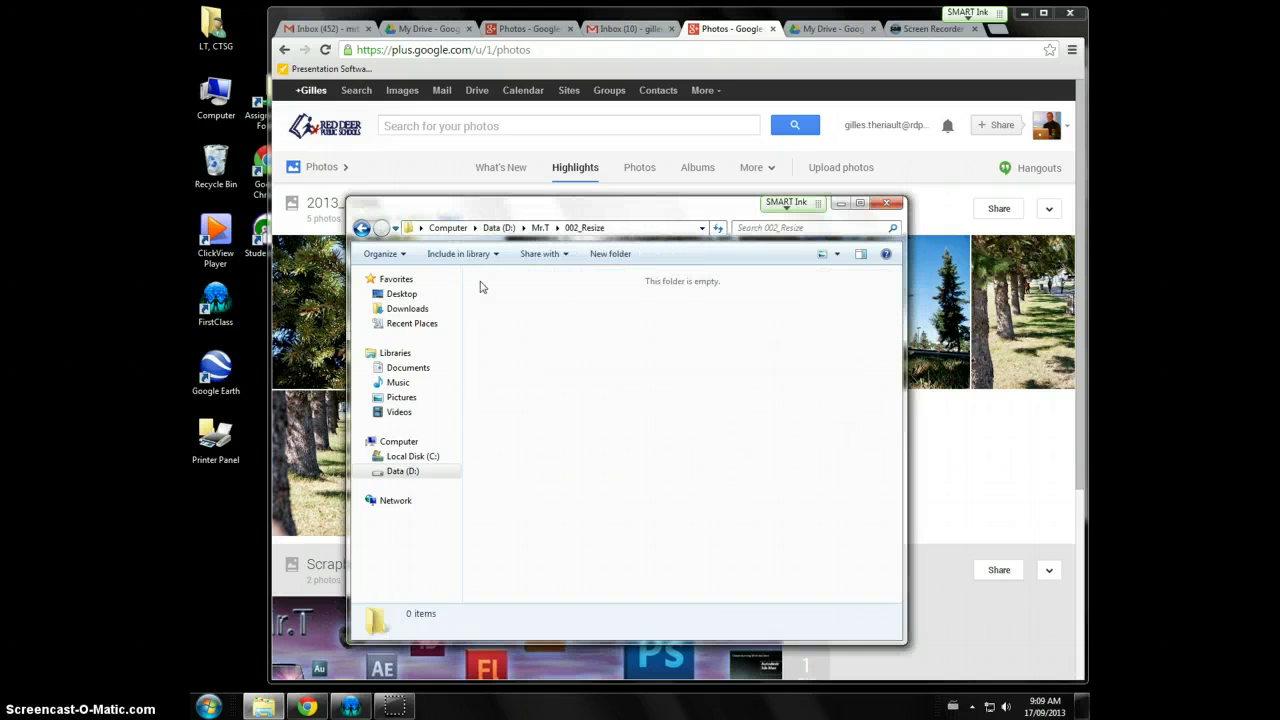
Create a new folder named Module1 inside the Mr.T folder
{"action": "left_click", "coordinate": [362, 228]}
{"action": "left_click", "coordinate": [512, 310]}
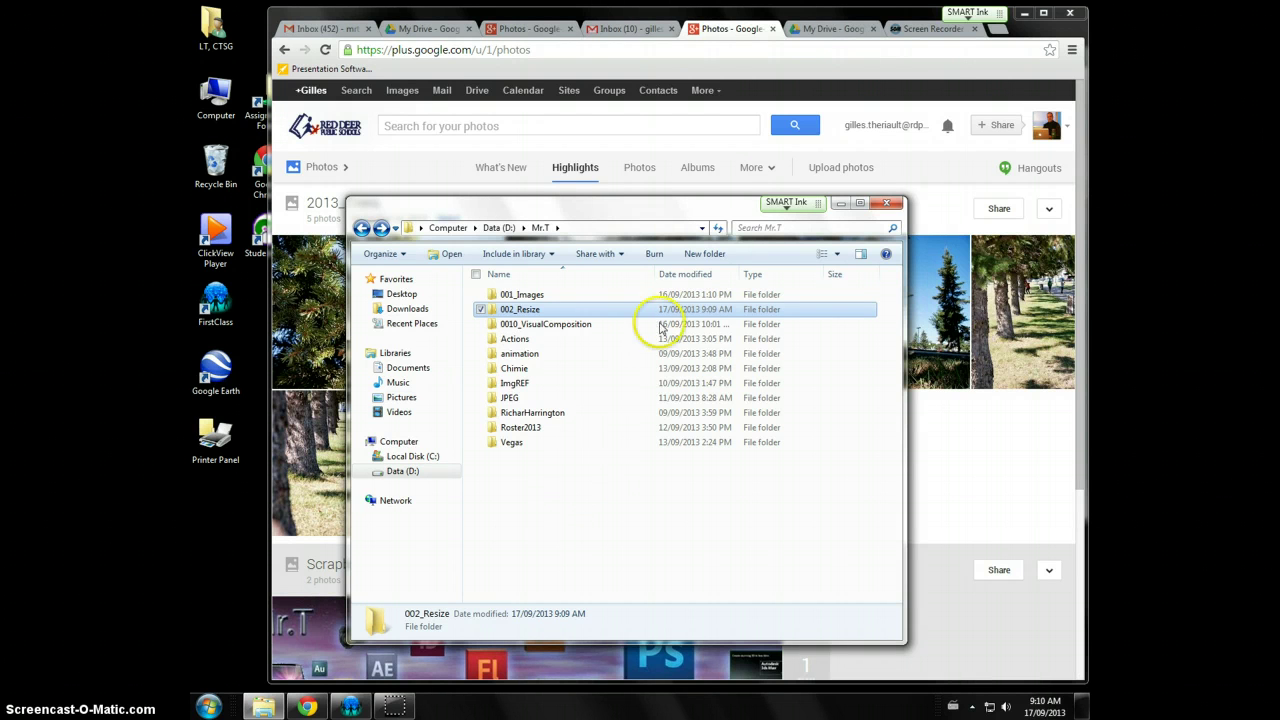
{"action": "left_click", "coordinate": [709, 256]}
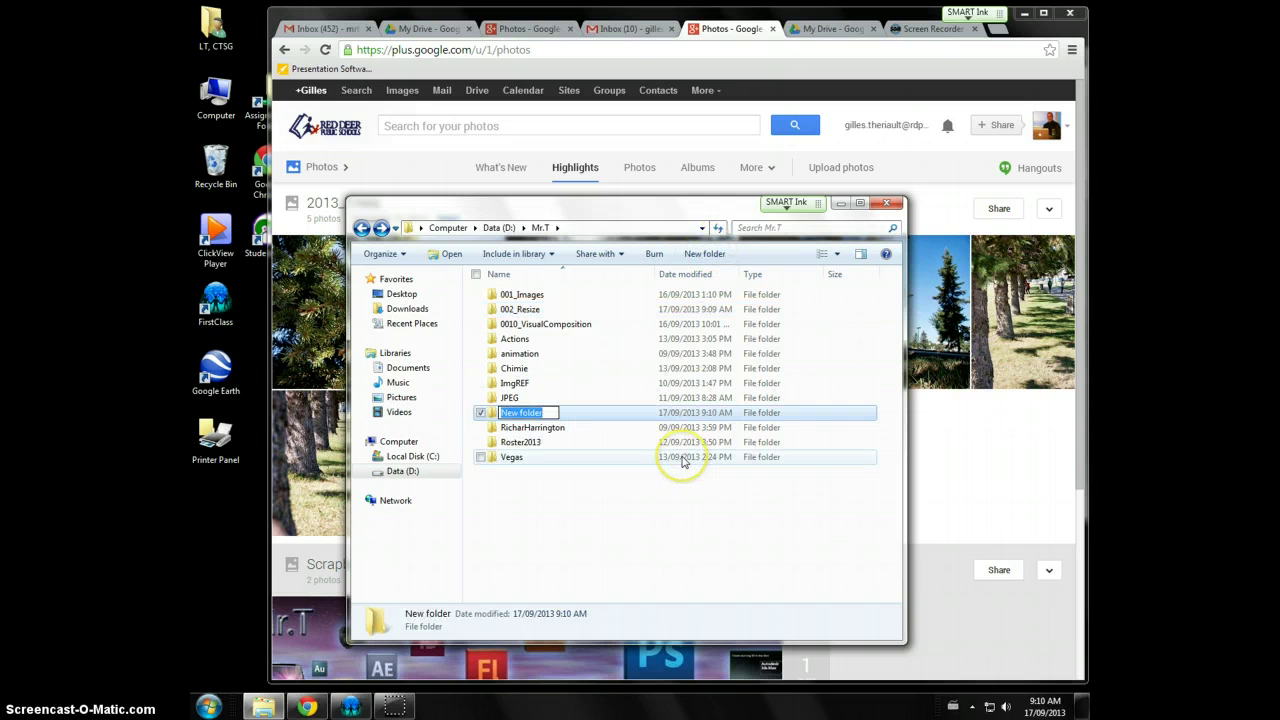
{"action": "type", "text": "Module1"}
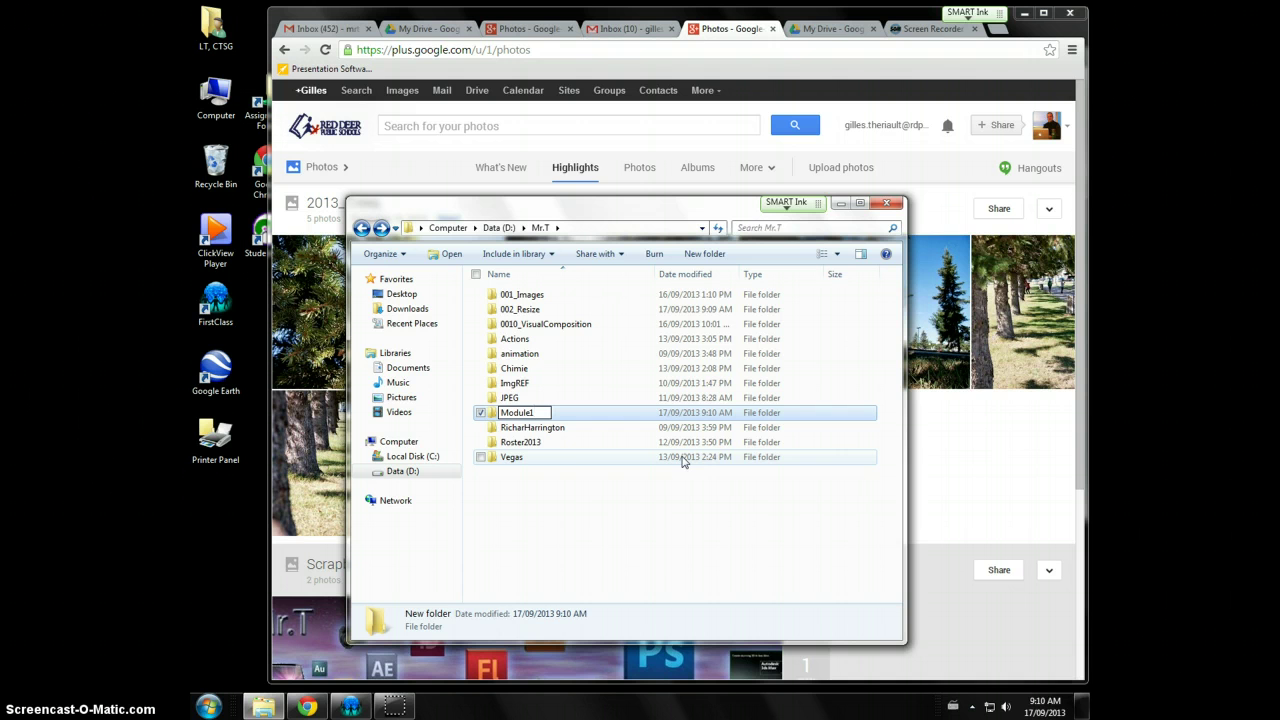
{"action": "key", "text": "Return"}
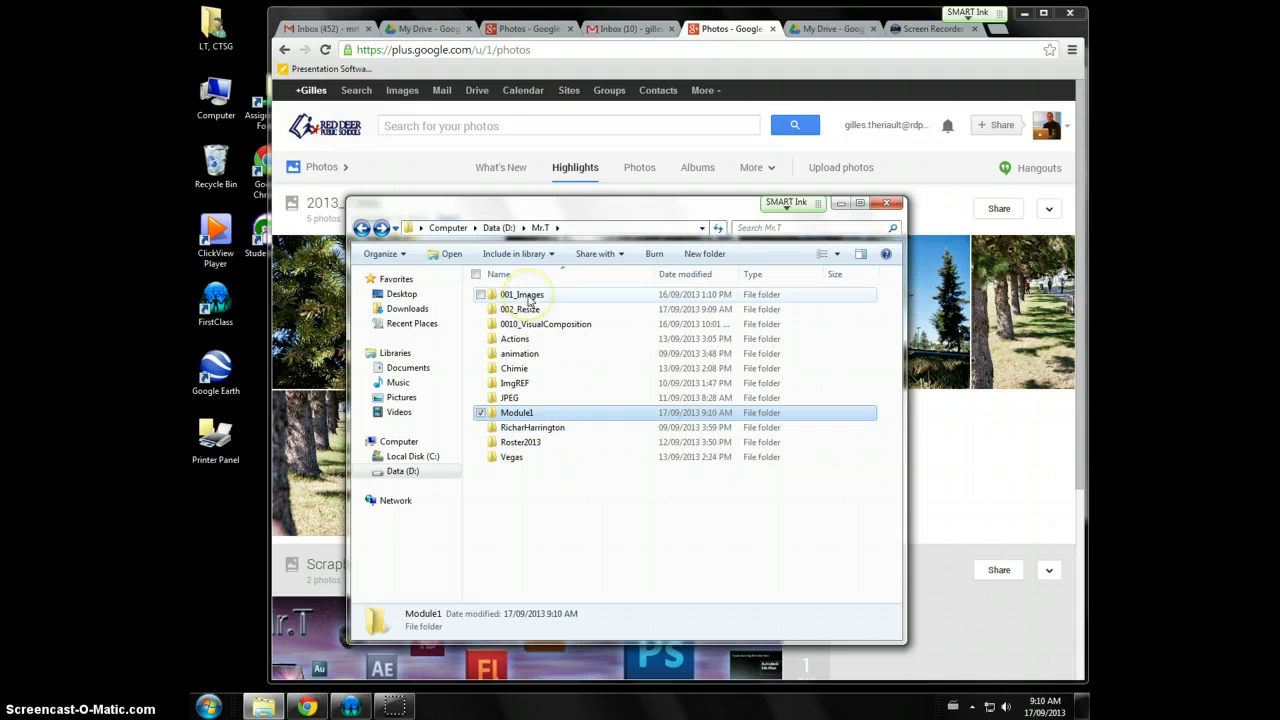
Create a subfolder named Trees inside the Module1 folder
{"action": "double_click", "coordinate": [510, 414]}
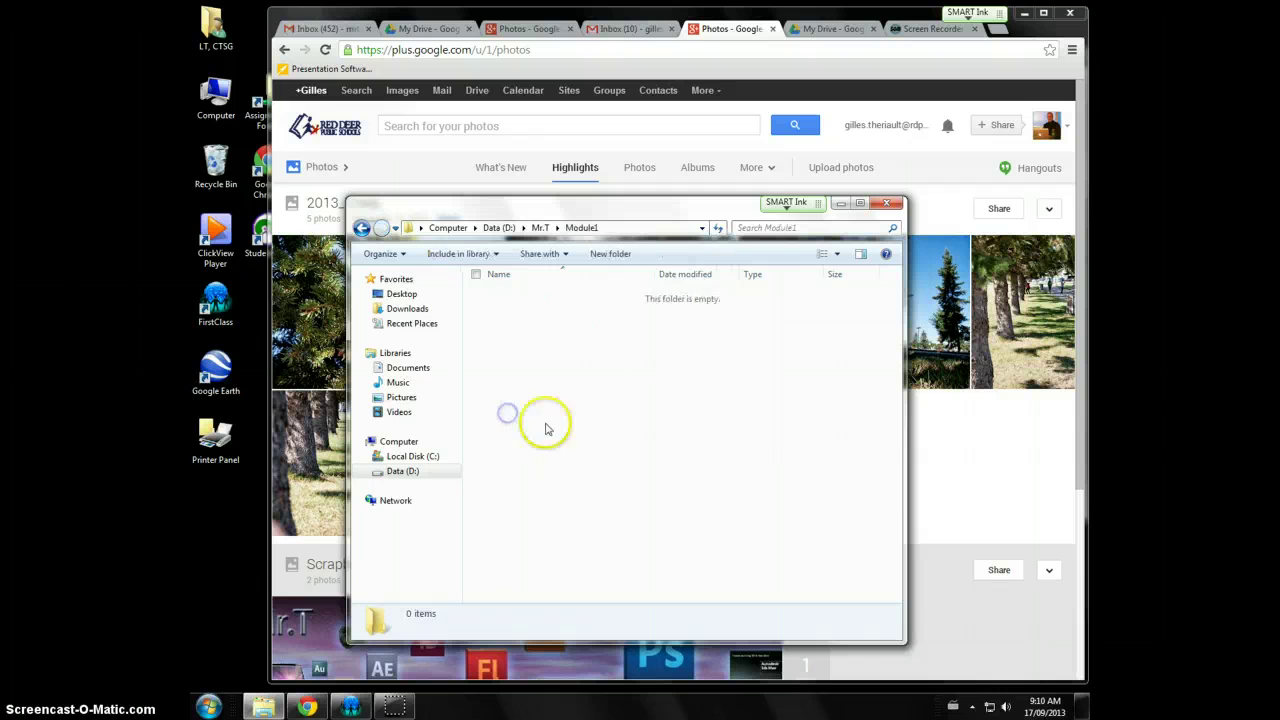
{"action": "left_click", "coordinate": [612, 256]}
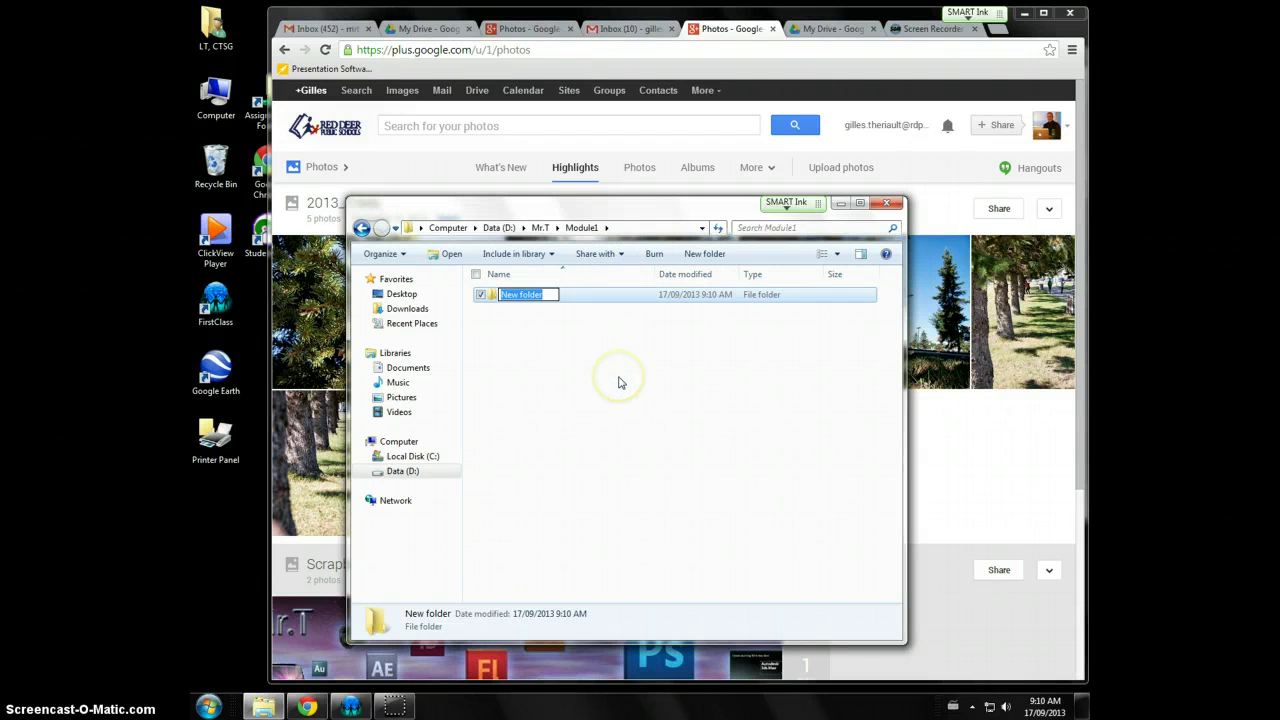
{"action": "type", "text": "Trees"}
{"action": "key", "text": "Return"}
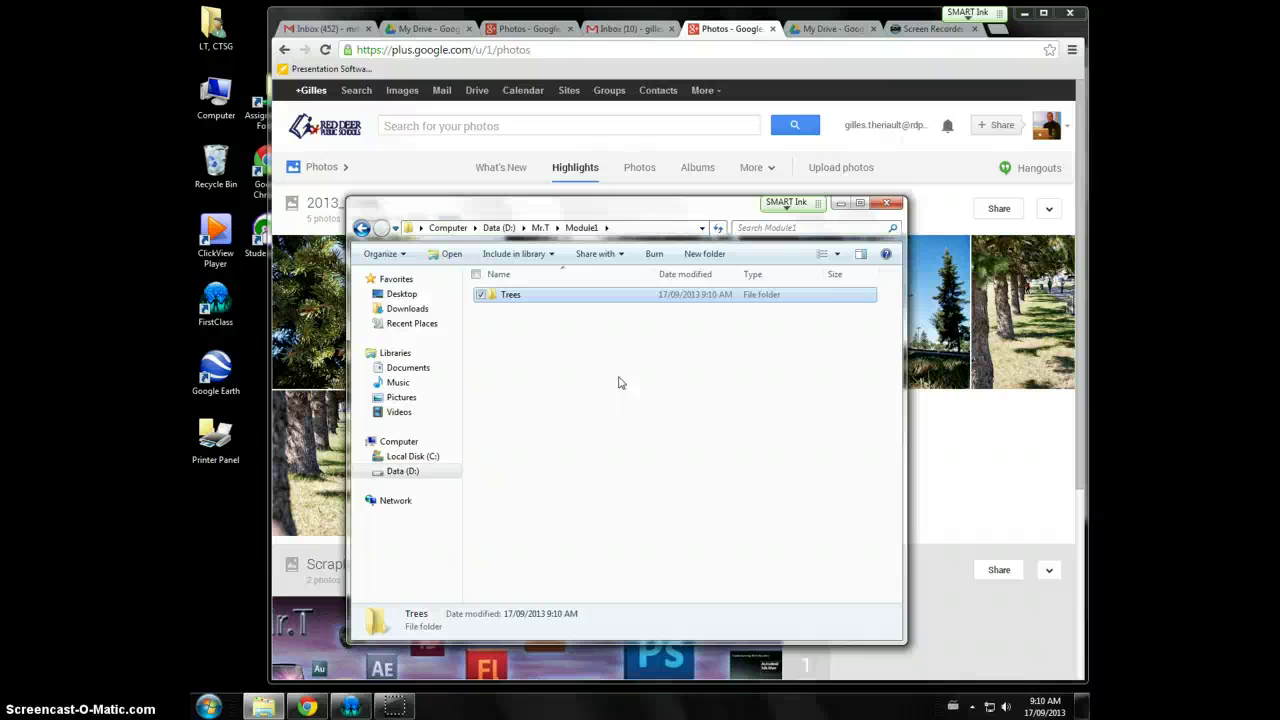
Move all the images from 001_Images into the Trees subfolder of Module1, and reopen 001_Images to check it
{"action": "left_click", "coordinate": [366, 471]}
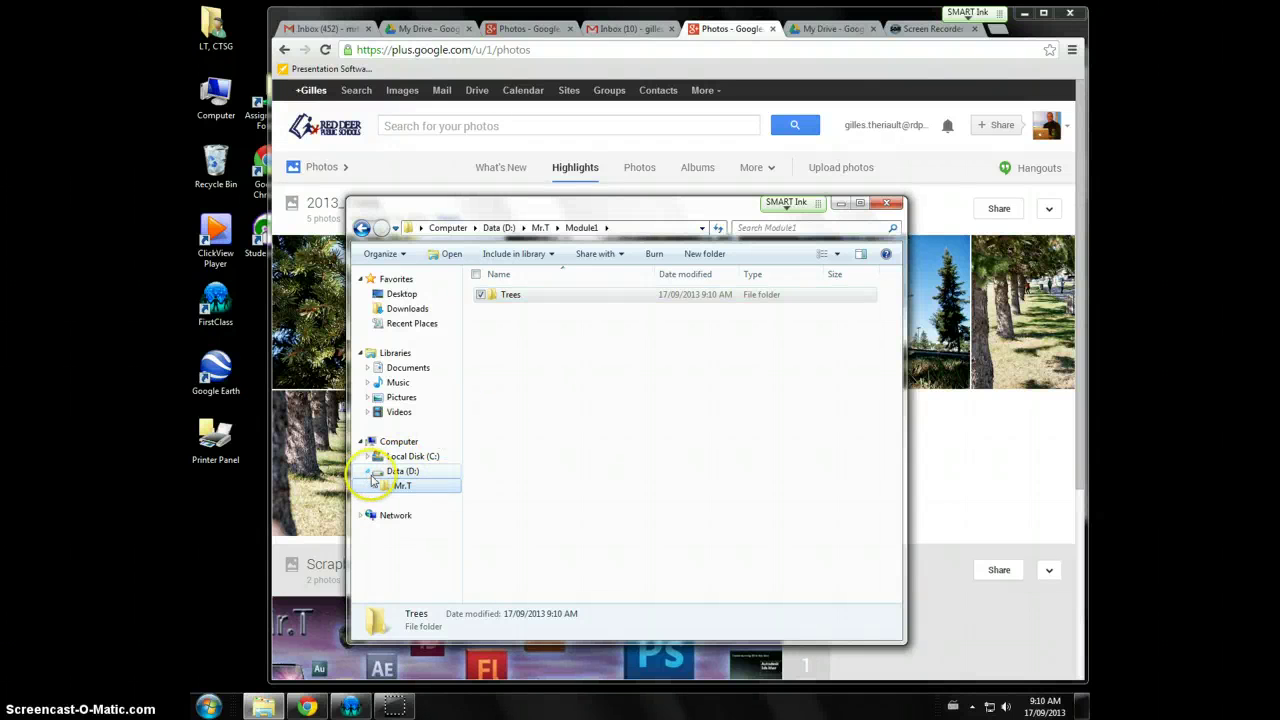
{"action": "left_click", "coordinate": [386, 488]}
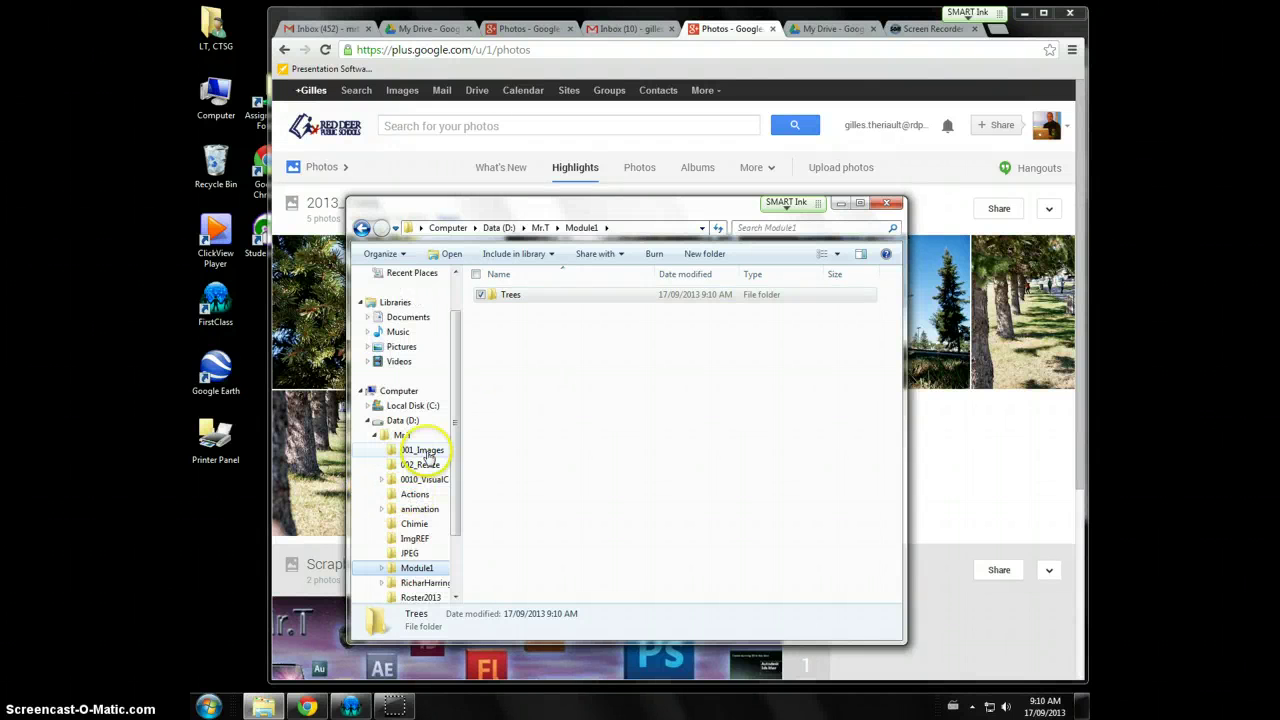
{"action": "left_click", "coordinate": [424, 451]}
{"action": "left_click_drag", "start_coordinate": [457, 434], "coordinate": [456, 517]}
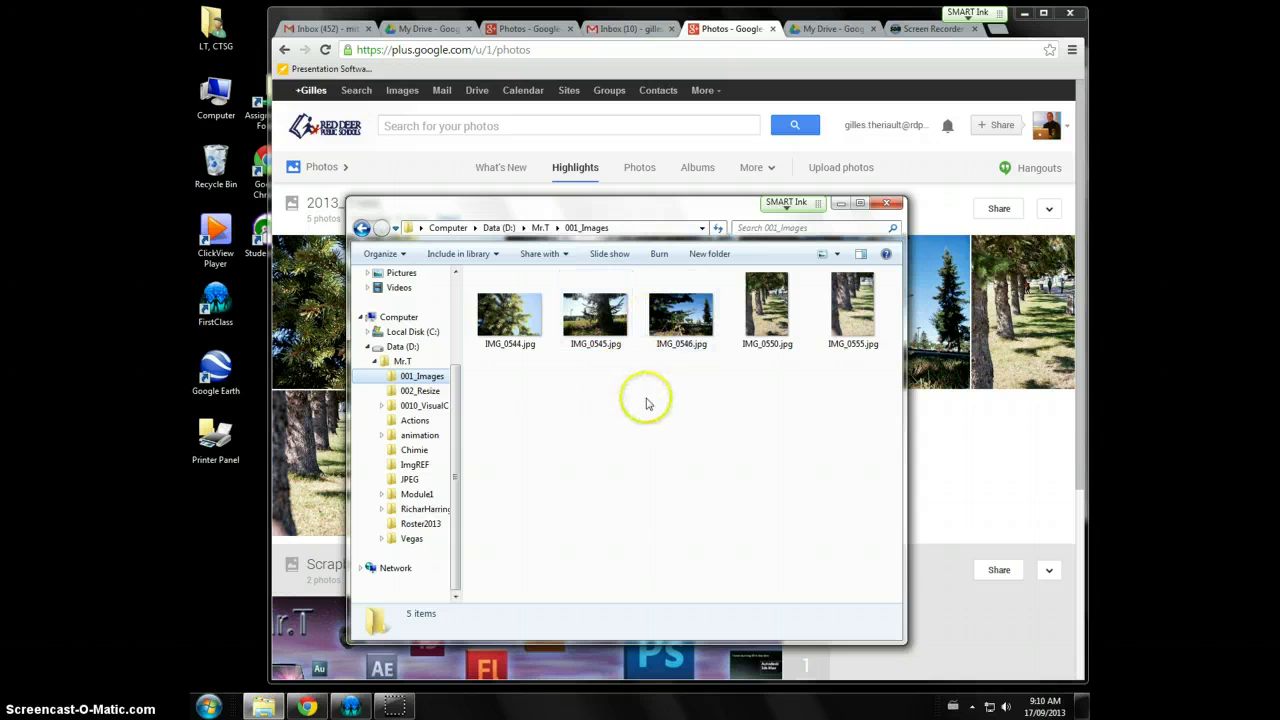
{"action": "left_click", "coordinate": [381, 495]}
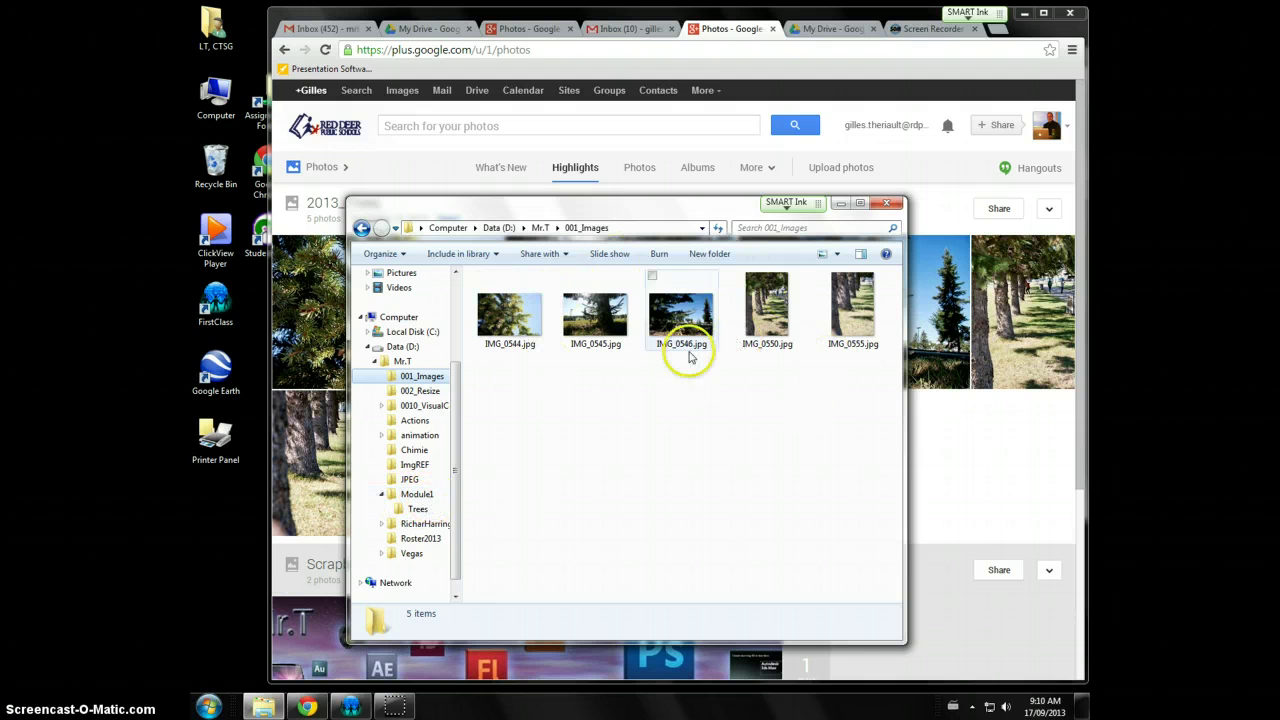
{"action": "left_click_drag", "start_coordinate": [879, 420], "coordinate": [420, 507]}
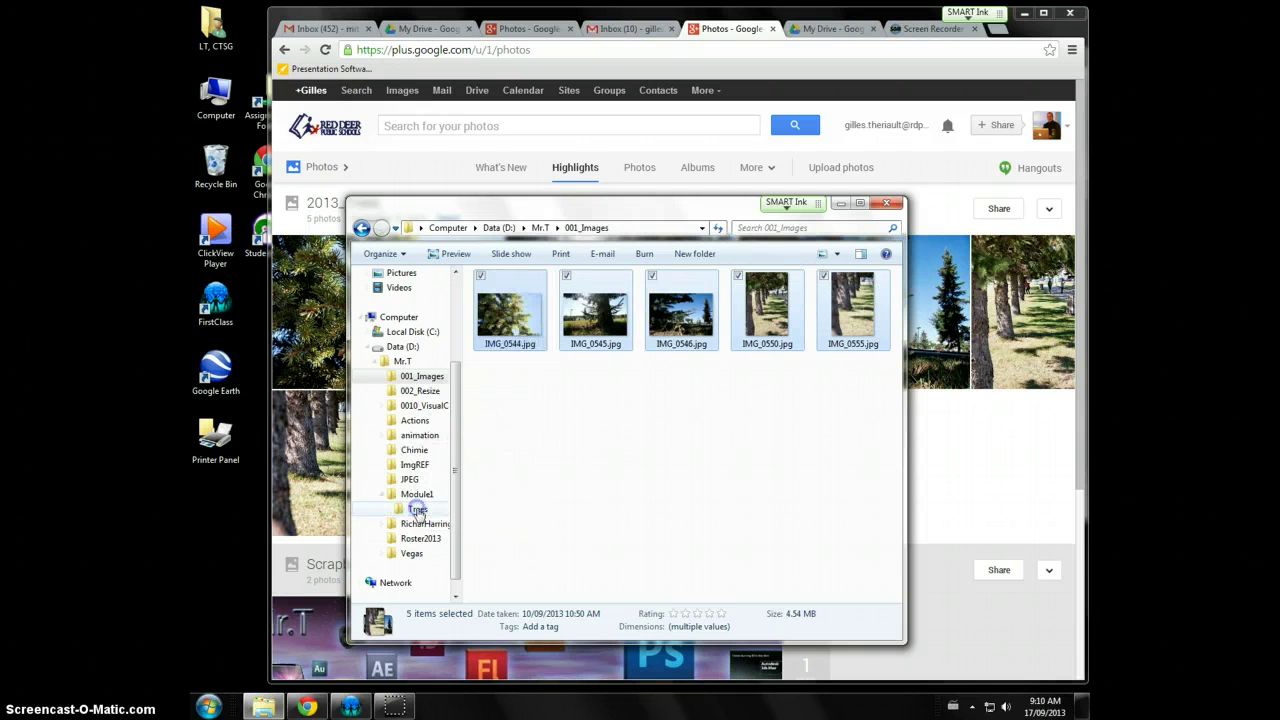
{"action": "left_click", "coordinate": [402, 361]}
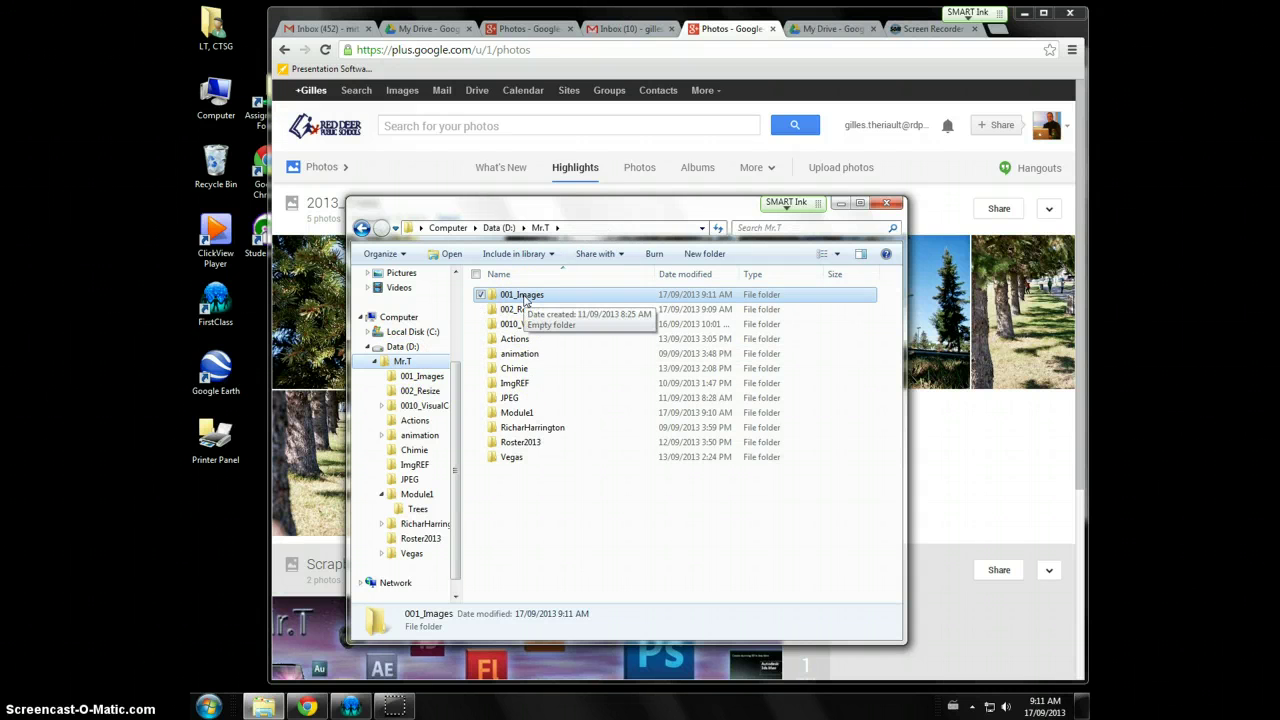
{"action": "double_click", "coordinate": [524, 296]}
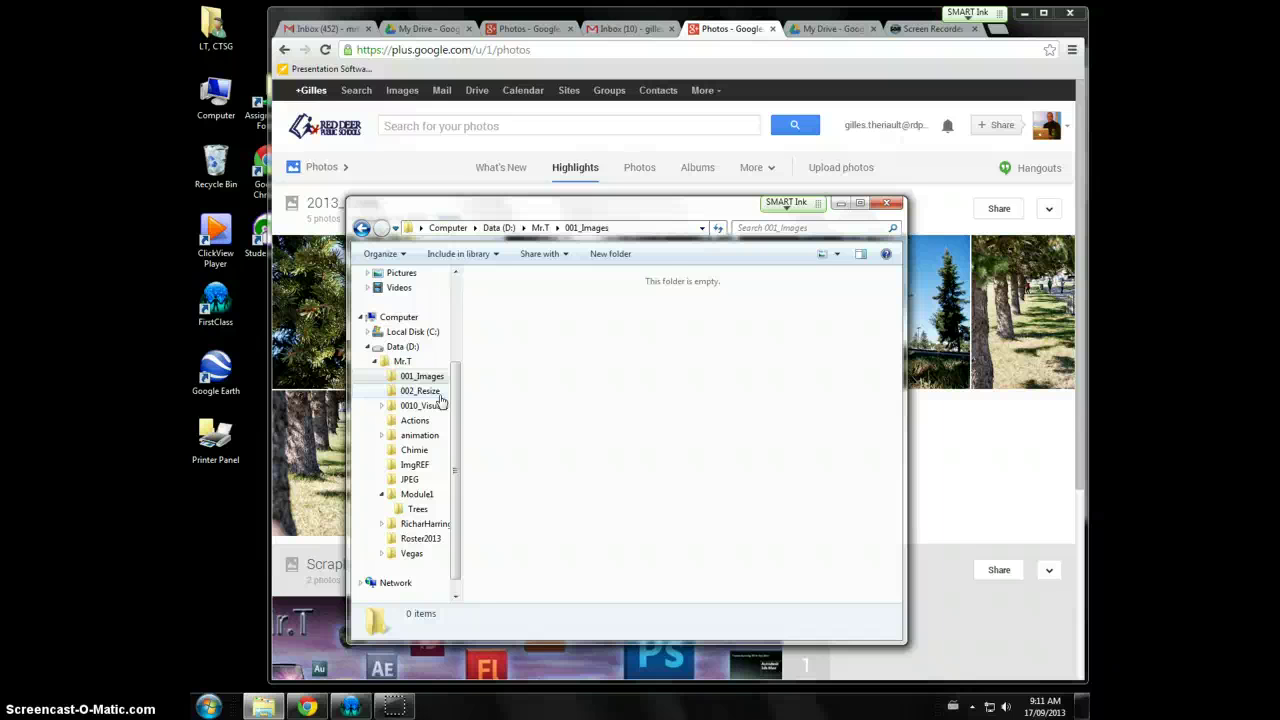
Go back up to the root of Data (D:) in the file explorer and select the Mr.T folder
{"action": "left_click", "coordinate": [942, 458]}
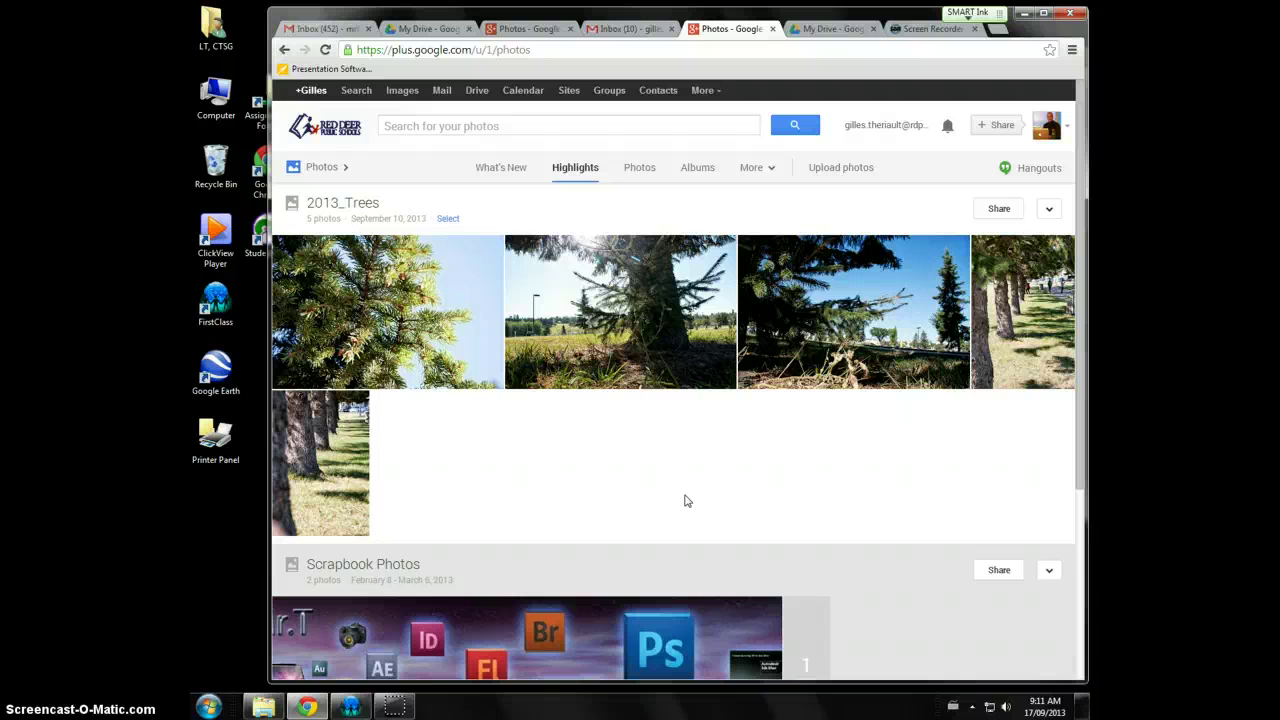
{"action": "left_click", "coordinate": [263, 706]}
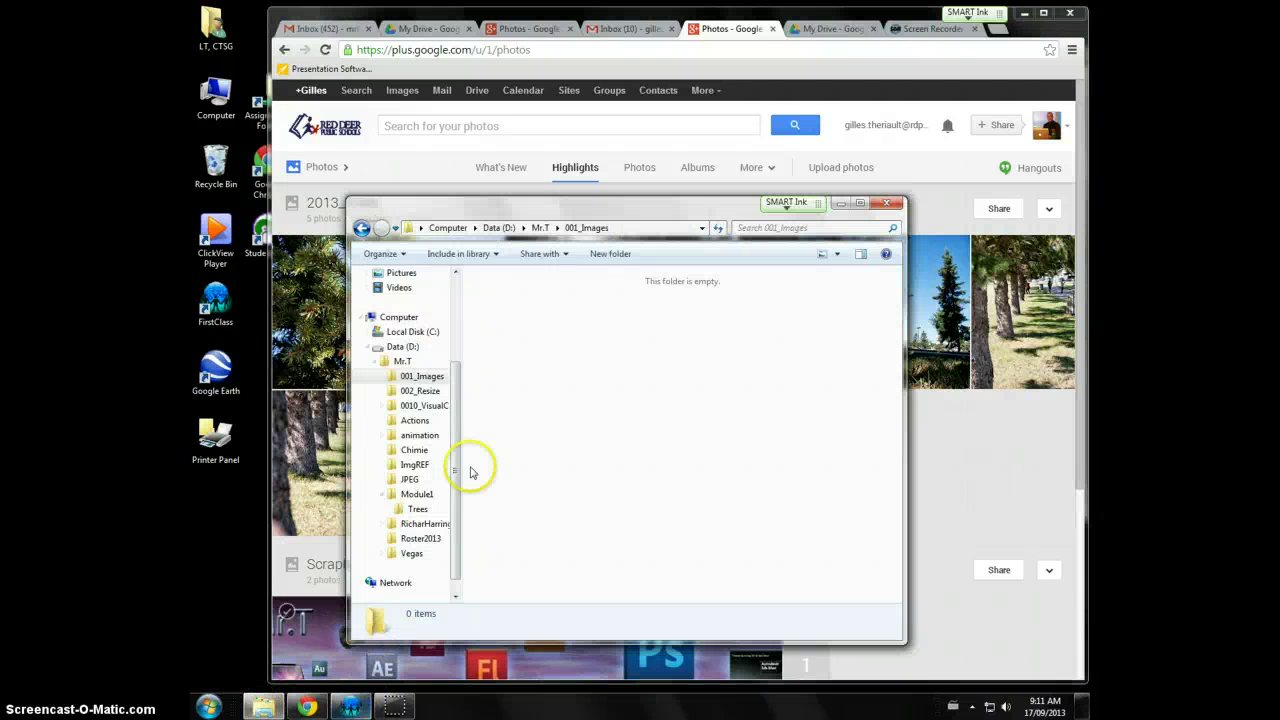
{"action": "left_click", "coordinate": [402, 361]}
{"action": "left_click", "coordinate": [403, 346]}
{"action": "left_click", "coordinate": [493, 294]}
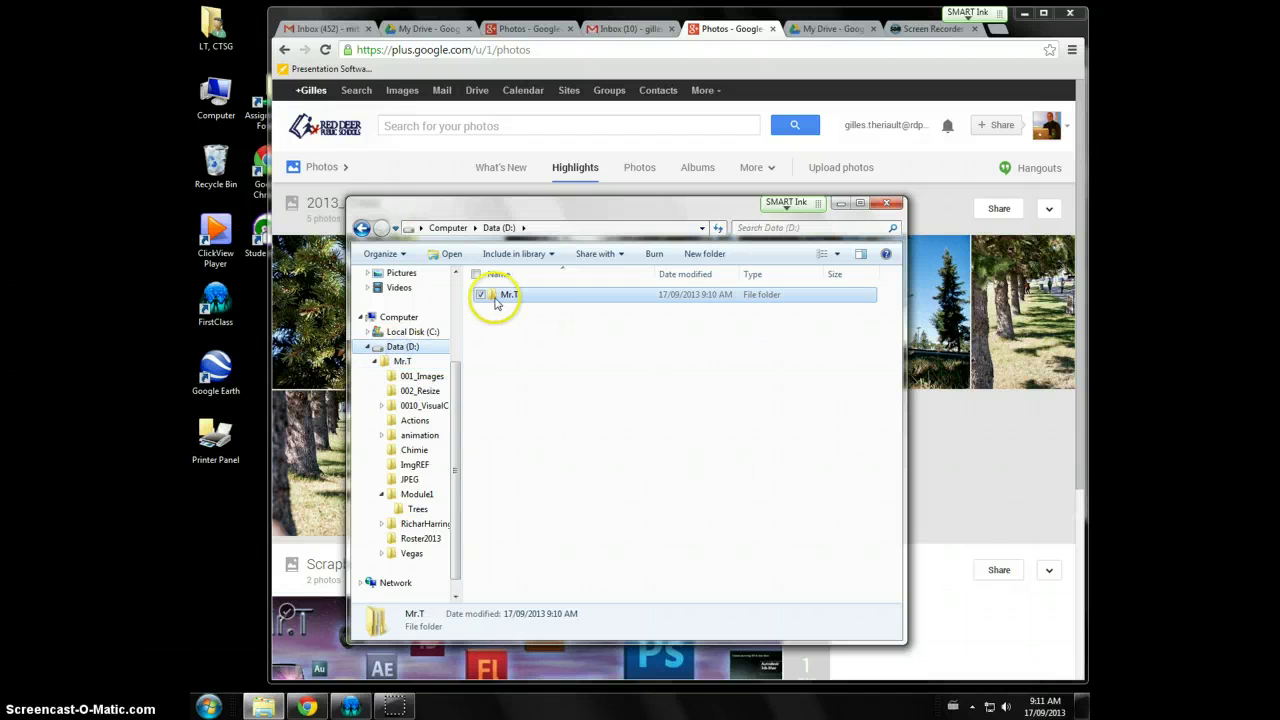
{"action": "left_click", "coordinate": [566, 393]}
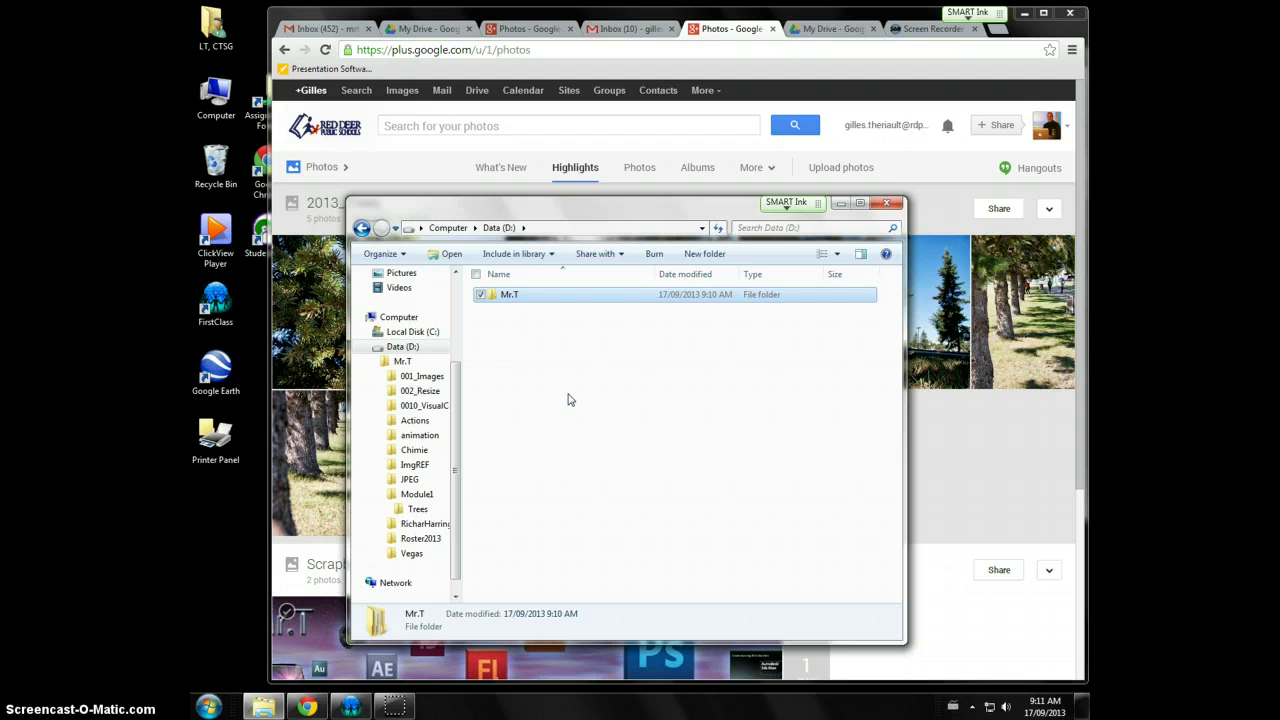
{"action": "left_click", "coordinate": [984, 430]}
{"action": "left_click", "coordinate": [752, 455]}
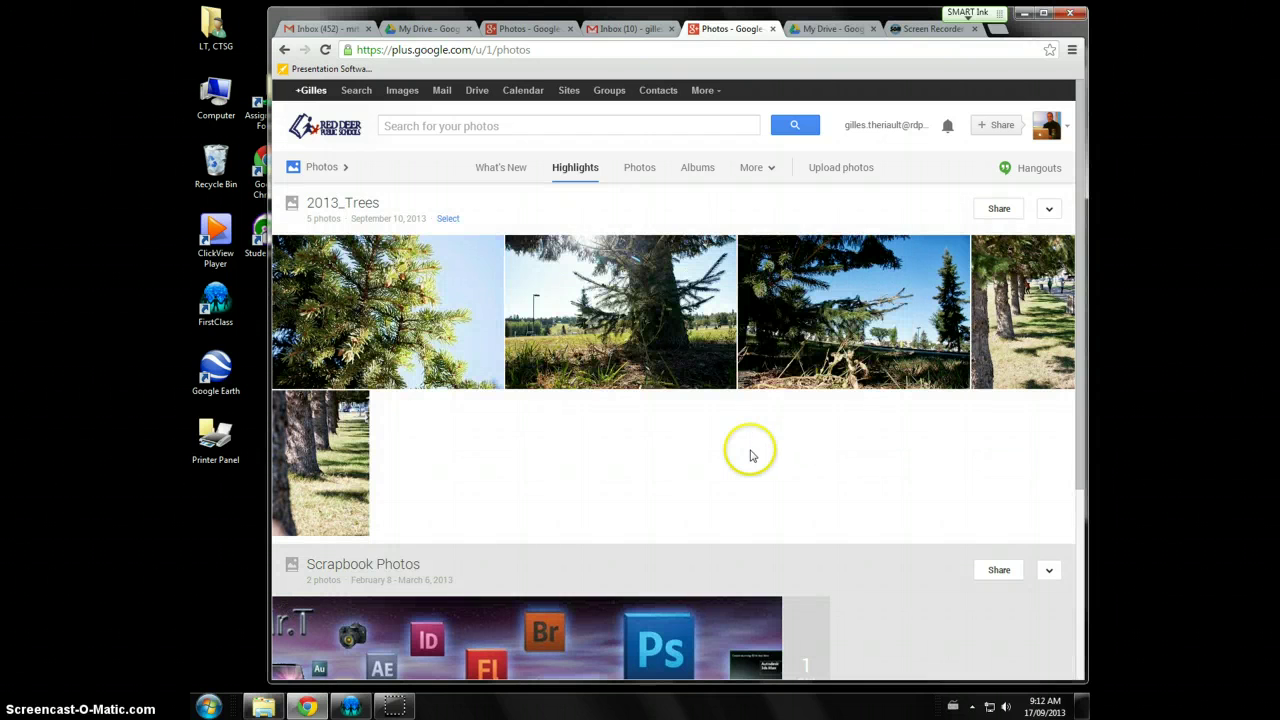
{"action": "left_click", "coordinate": [458, 650]}
{"action": "left_click", "coordinate": [261, 708]}
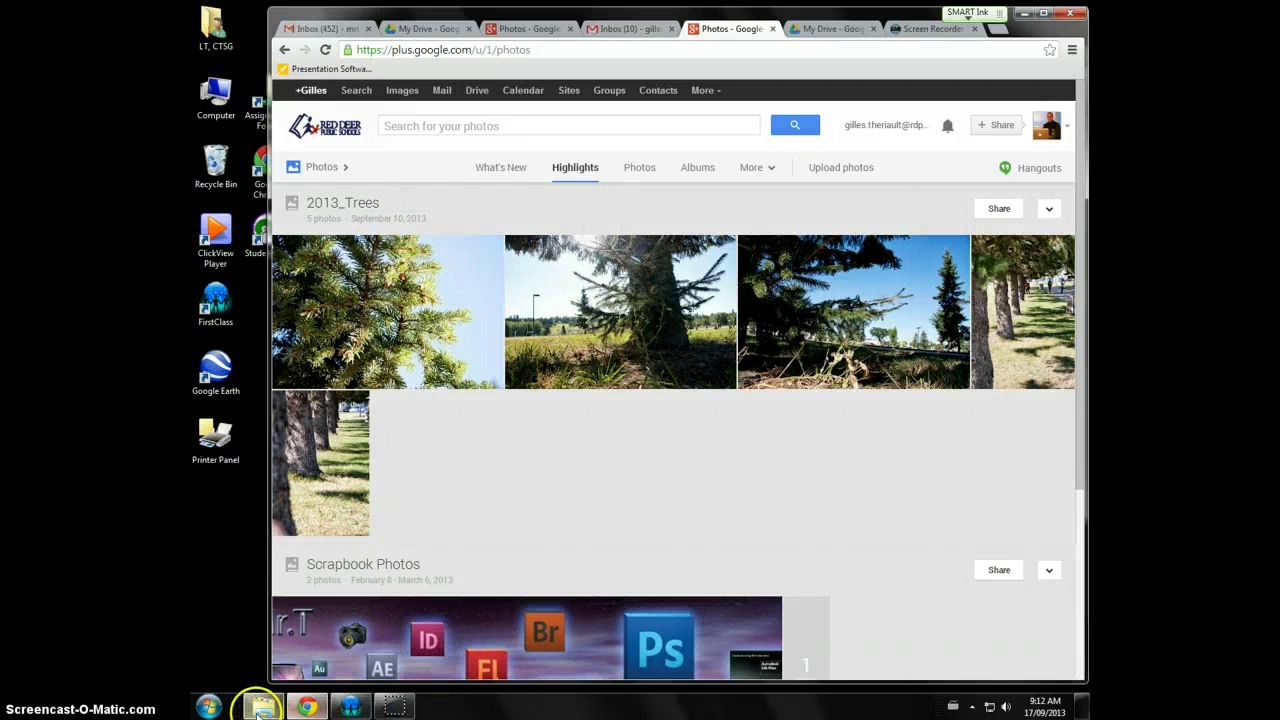
{"action": "mouse_move", "coordinate": [262, 708]}
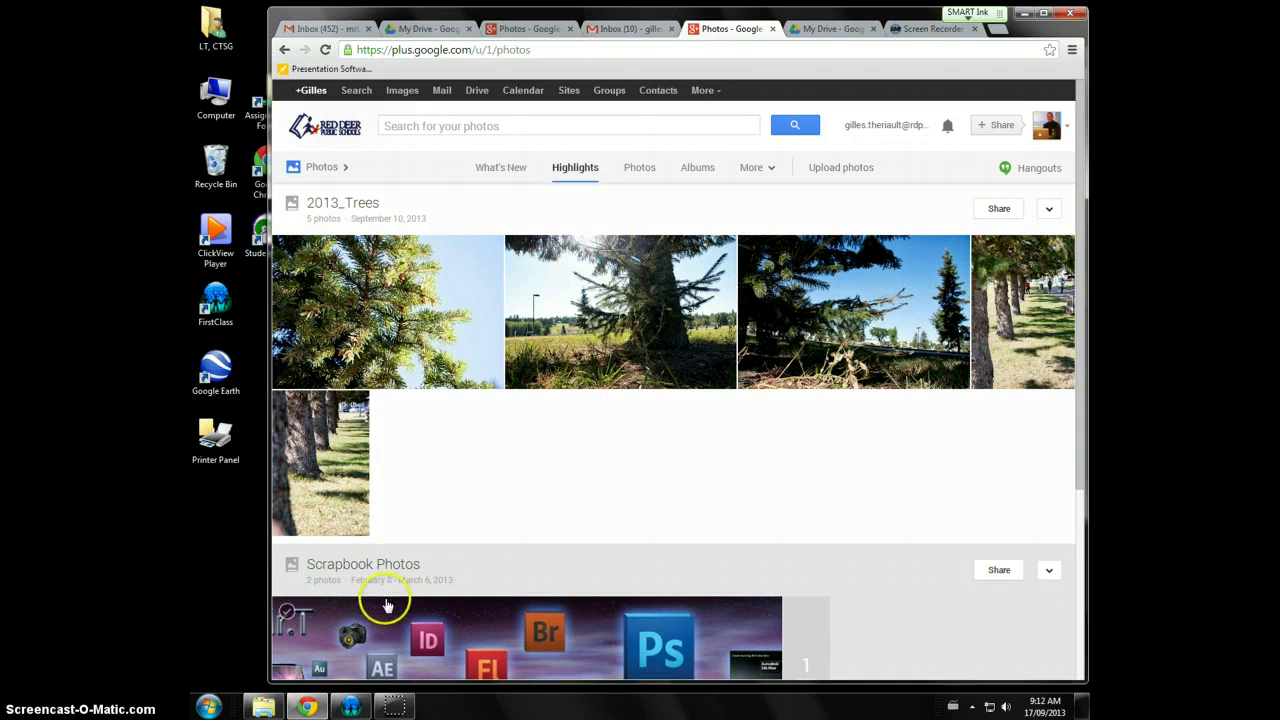
{"action": "left_click", "coordinate": [266, 707]}
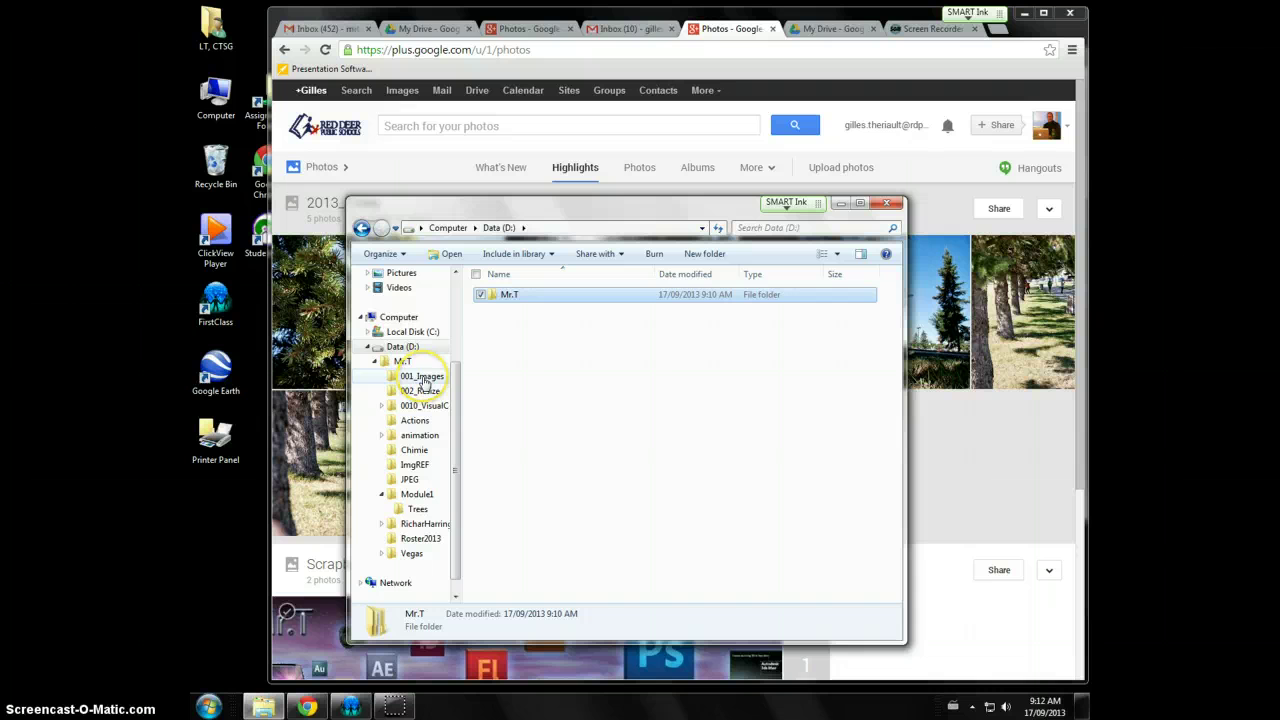
{"action": "left_click", "coordinate": [208, 707]}
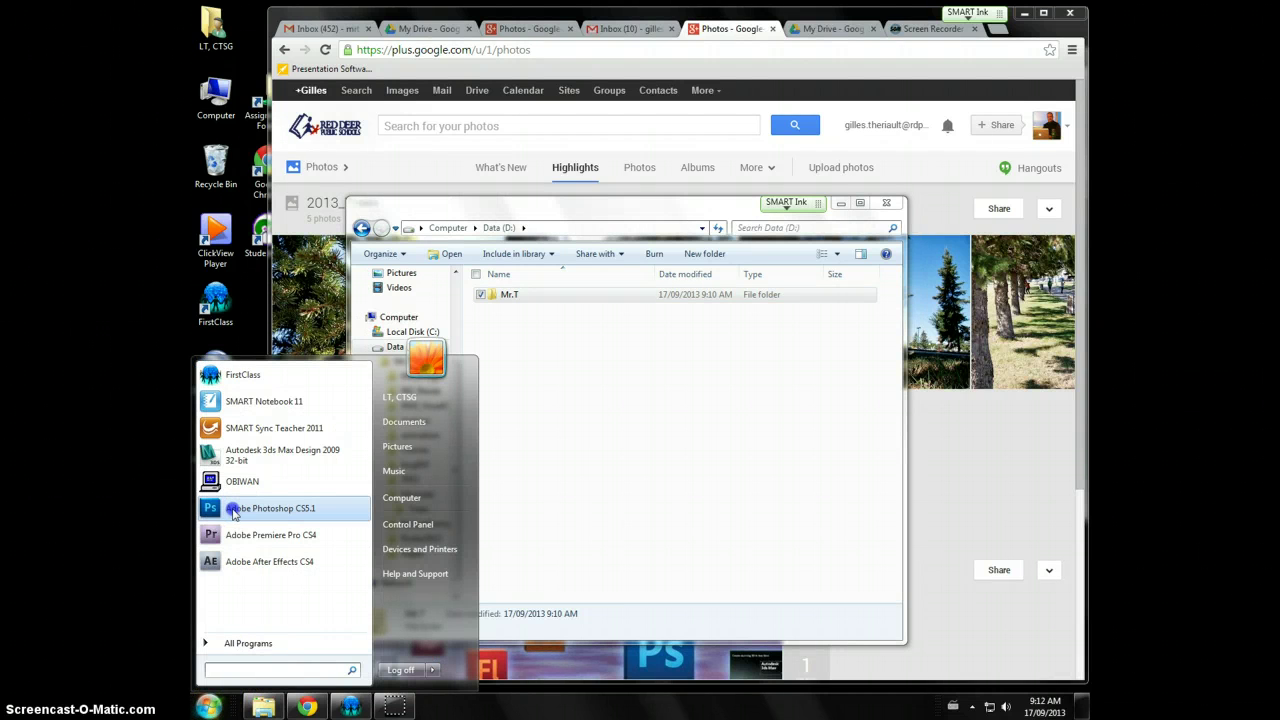
{"action": "left_click", "coordinate": [617, 474]}
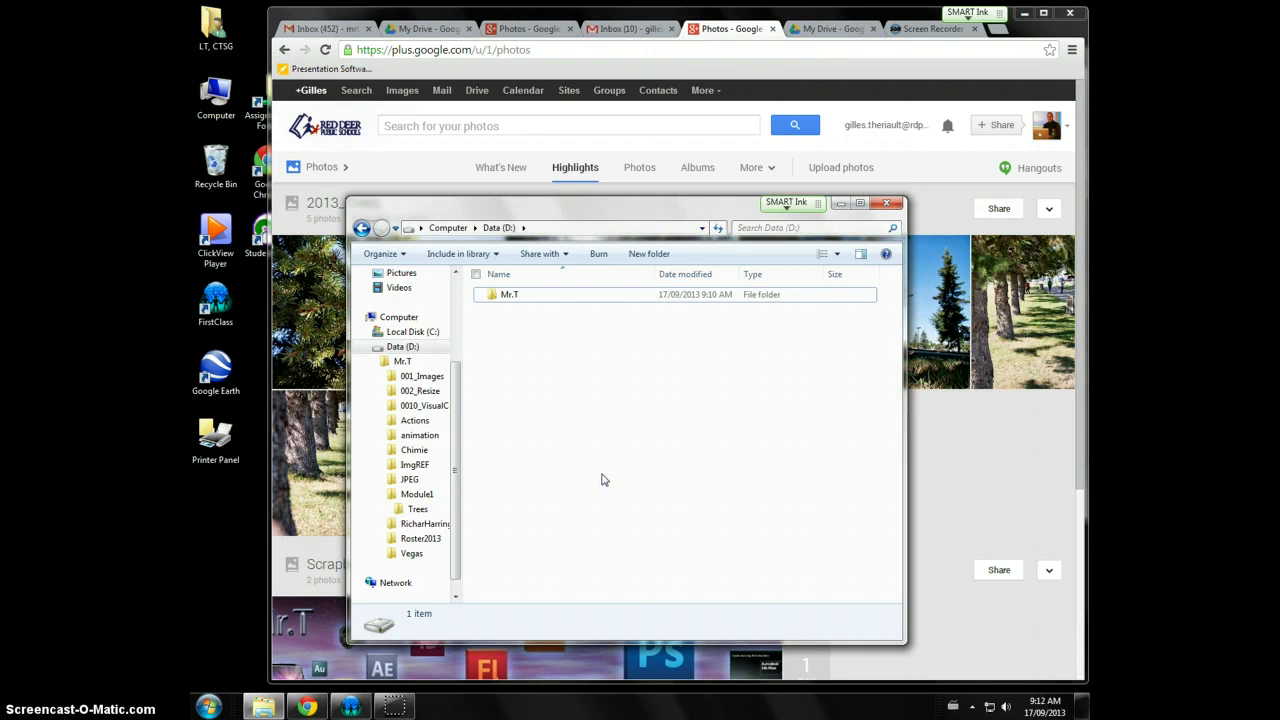
Check the contents of the 002_Resize folder and the 001_Images folder
{"action": "left_click", "coordinate": [421, 391]}
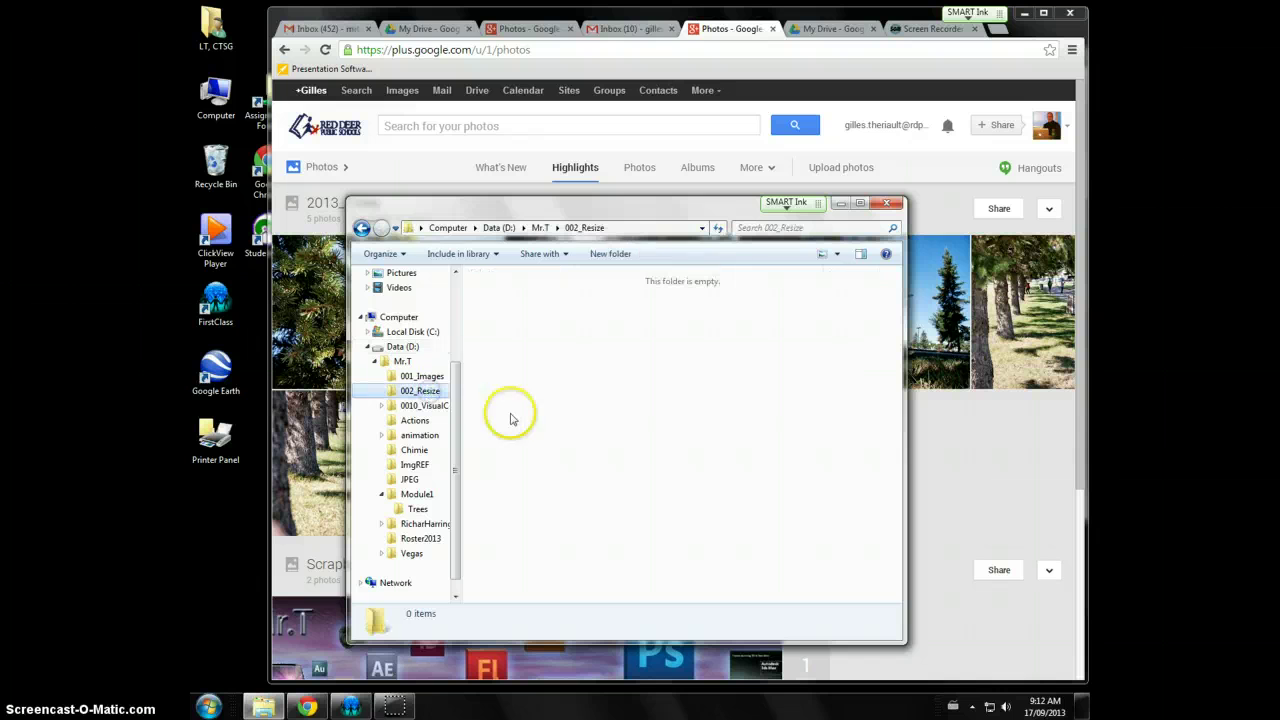
{"action": "left_click", "coordinate": [824, 378]}
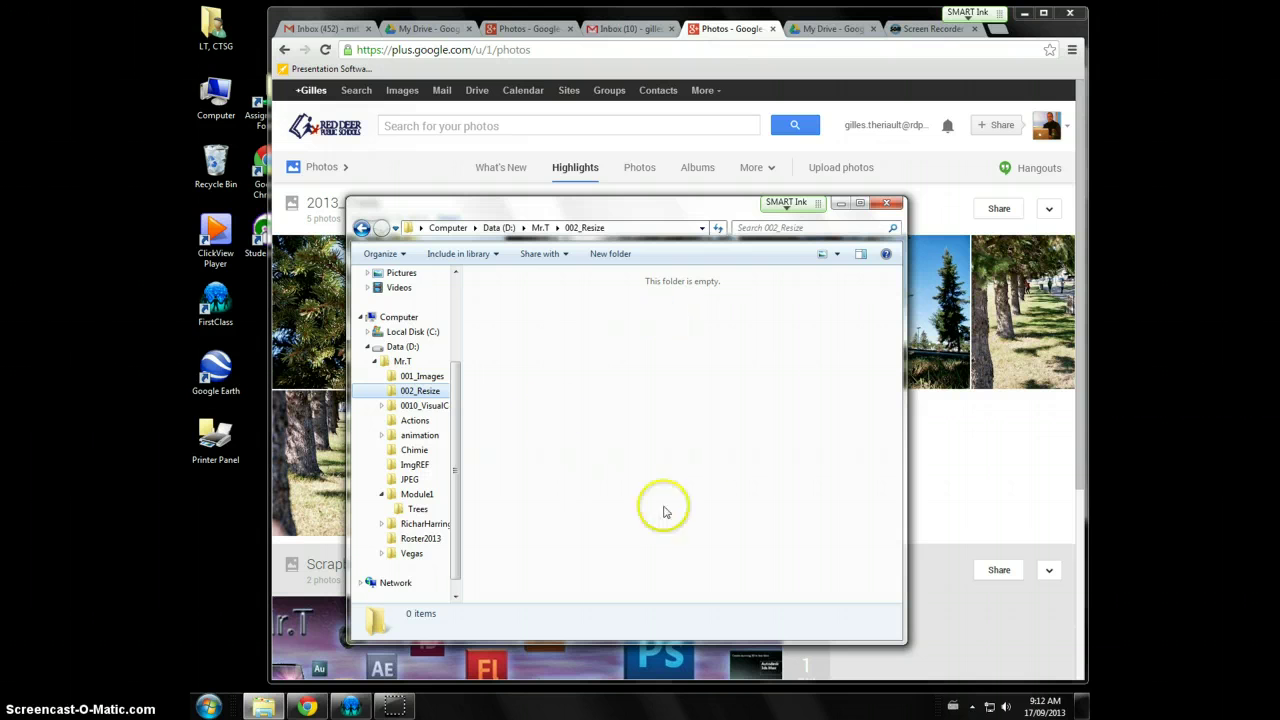
{"action": "left_click", "coordinate": [420, 376]}
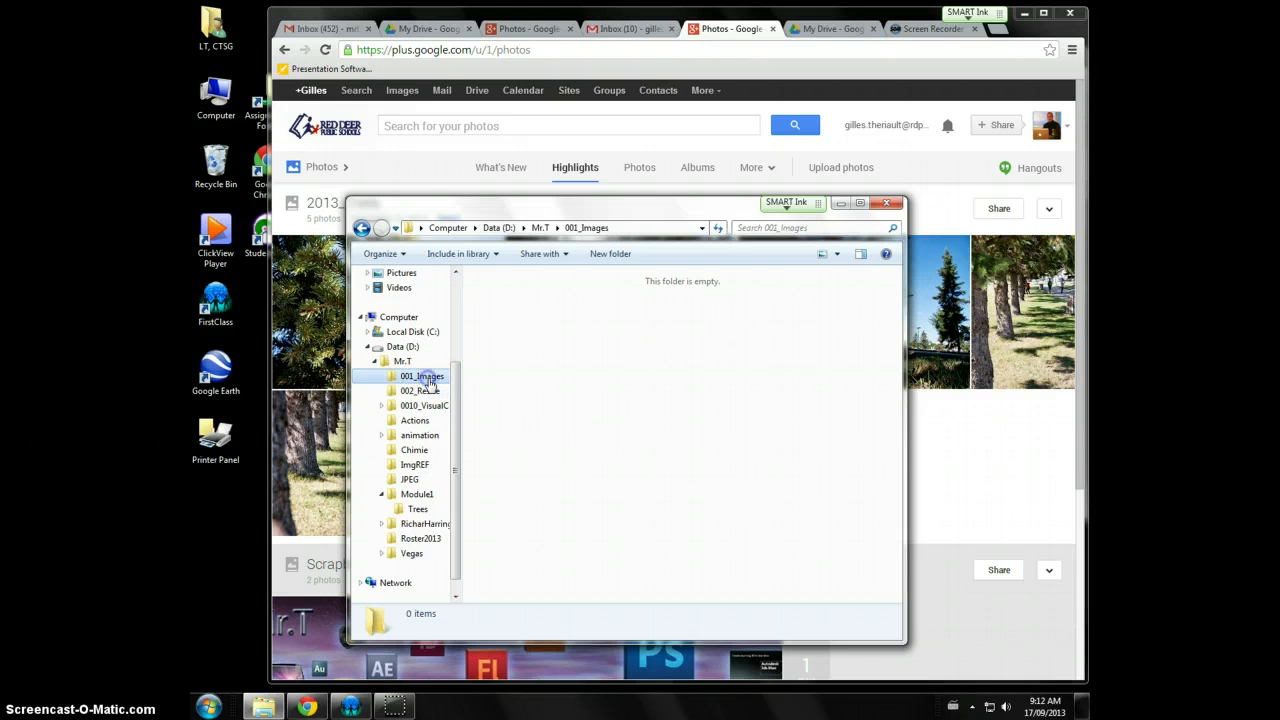